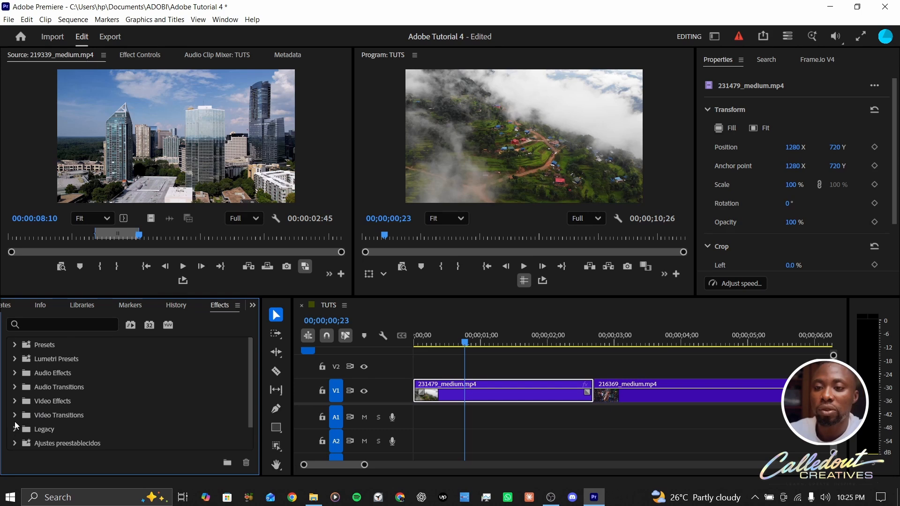
# Apply the Cross Dissolve video transition from the Dissolve folder to the start of the first clip, 231479_medium.mp4
pyautogui.click(15, 415)
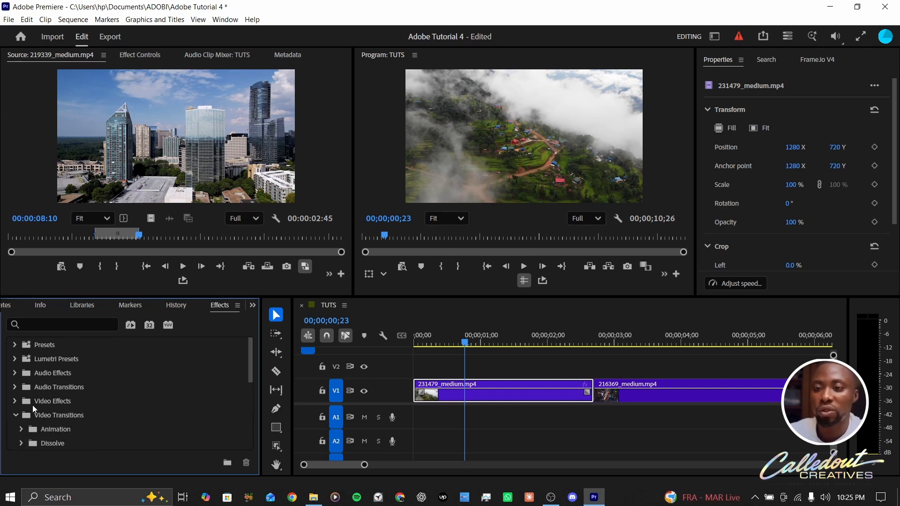
pyautogui.scroll(-2, 89, 391)
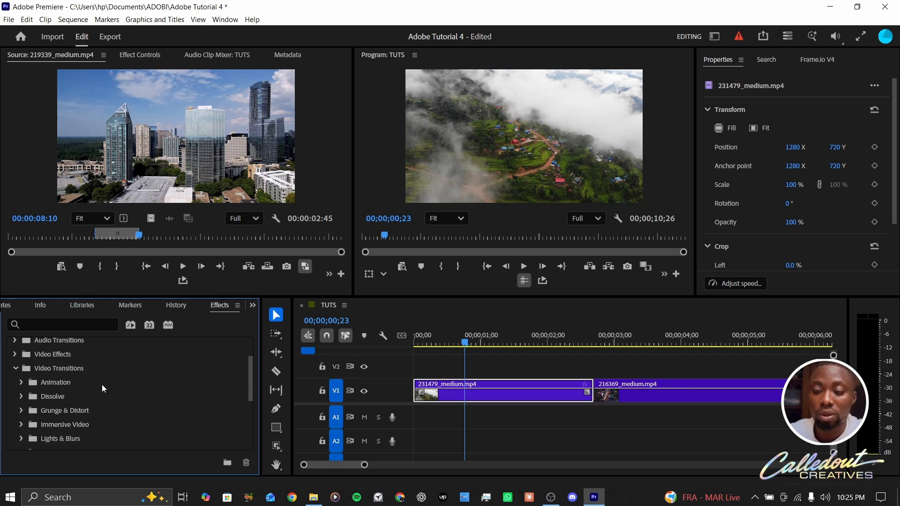
pyautogui.scroll(-1, 102, 388)
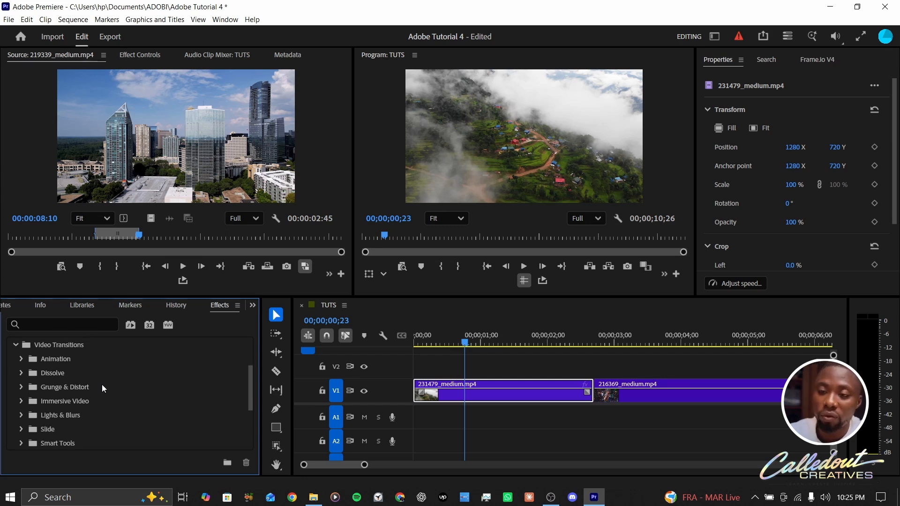
pyautogui.scroll(-3, 99, 385)
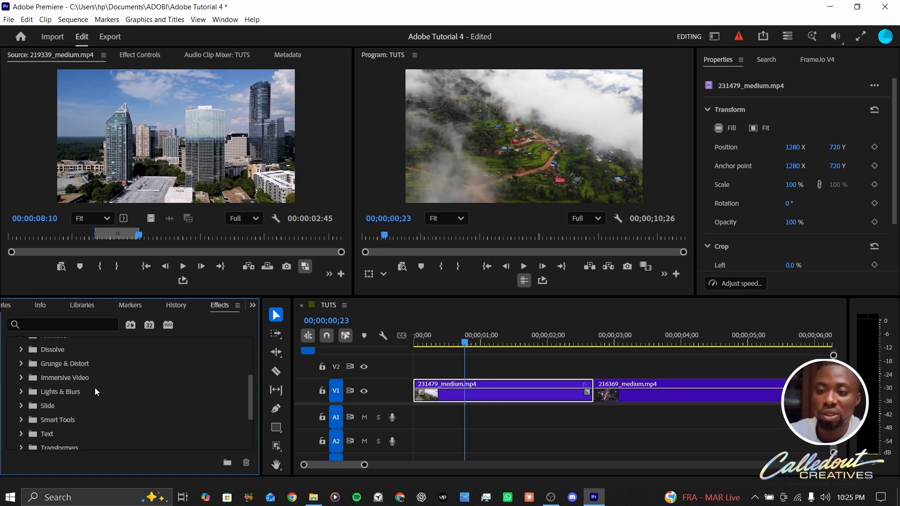
pyautogui.scroll(-2, 95, 387)
pyautogui.scroll(5, 94, 387)
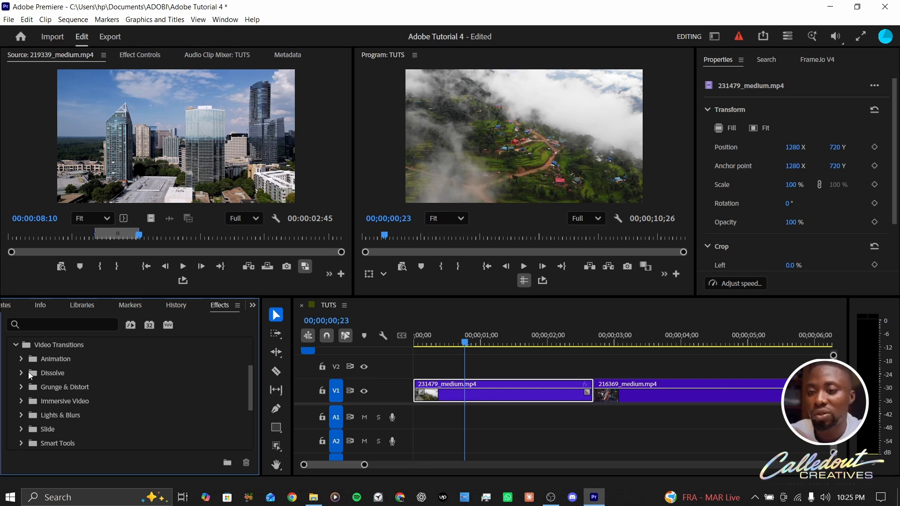
pyautogui.click(21, 372)
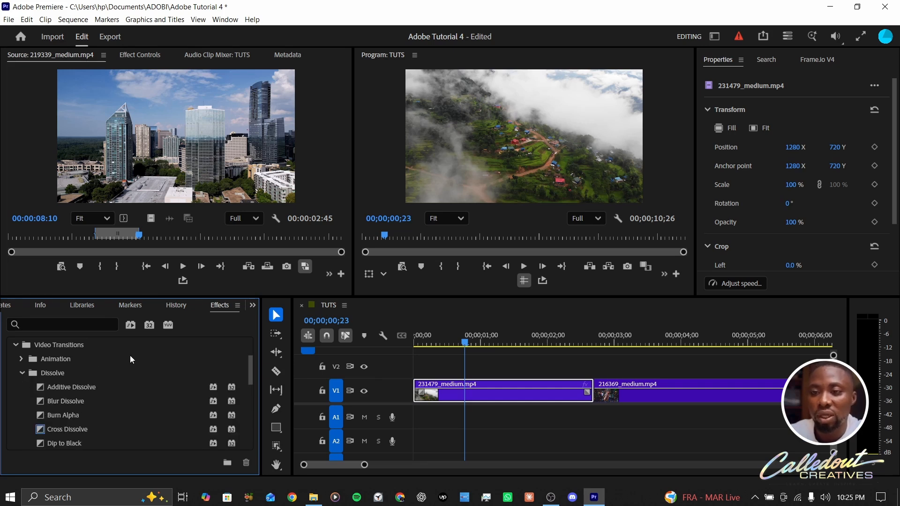
pyautogui.scroll(-1, 130, 359)
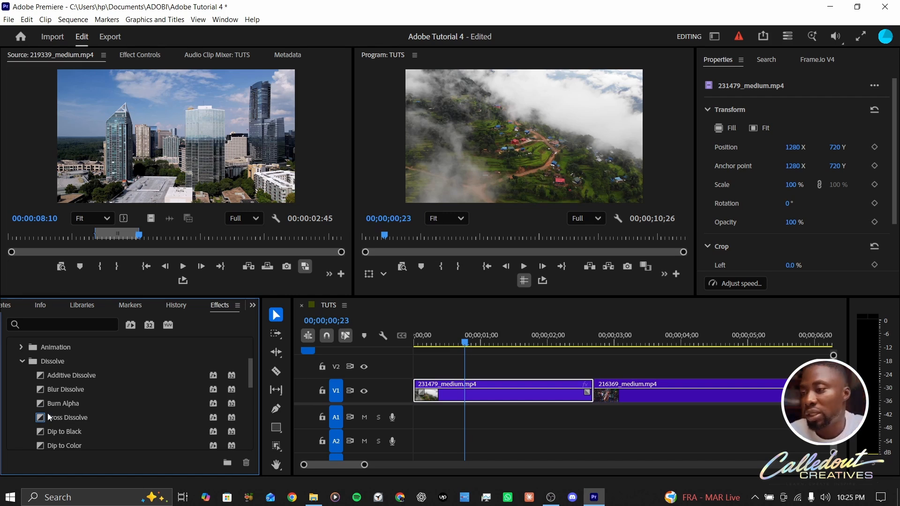
pyautogui.click(44, 422)
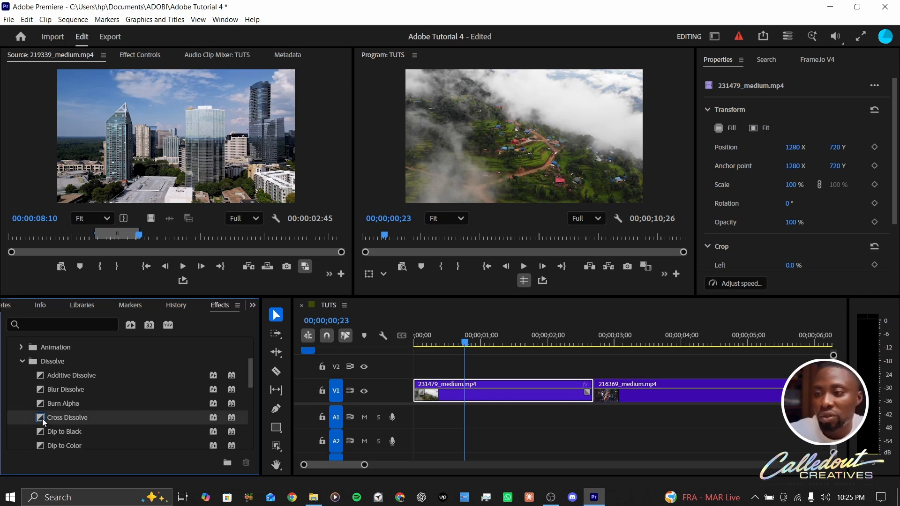
pyautogui.moveTo(44, 421); pyautogui.dragTo(433, 402)
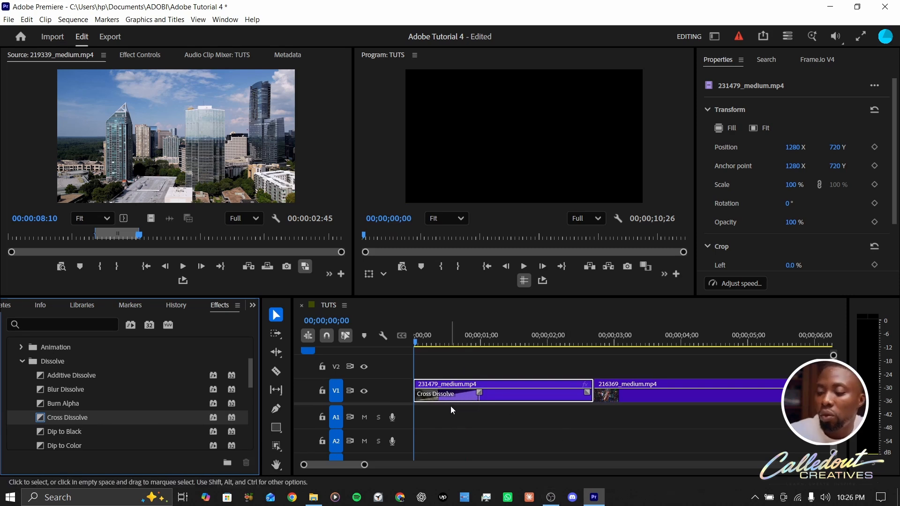
# Preview the opening transition and lengthen the Cross Dissolve at the start of the first clip
pyautogui.press('space')
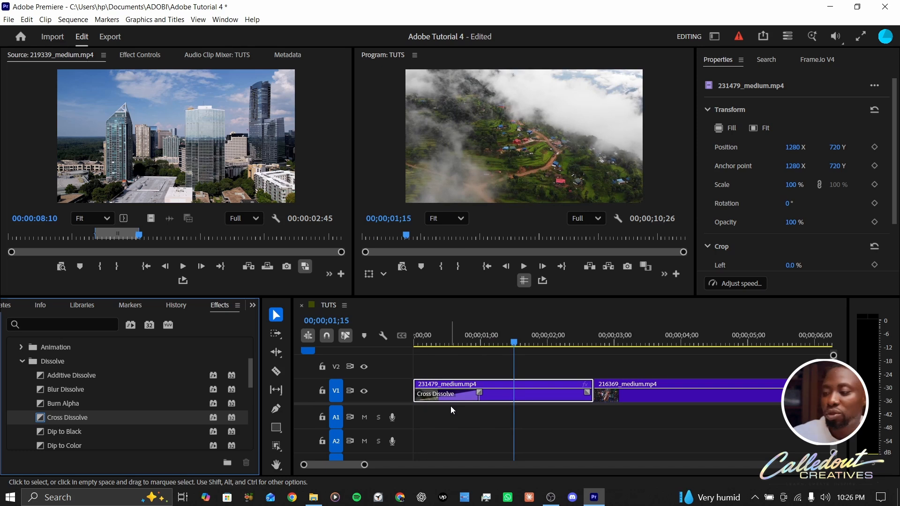
pyautogui.press('Home')
pyautogui.press('space')
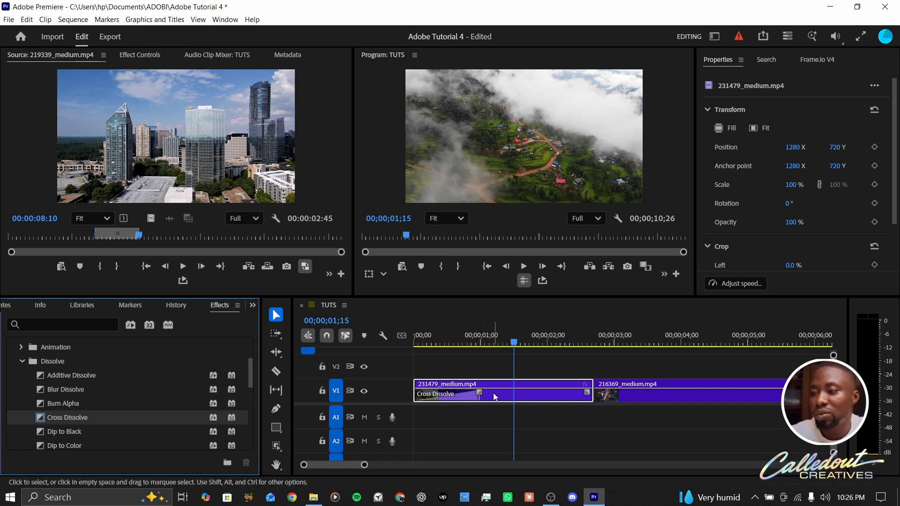
pyautogui.moveTo(476, 398); pyautogui.dragTo(491, 417)
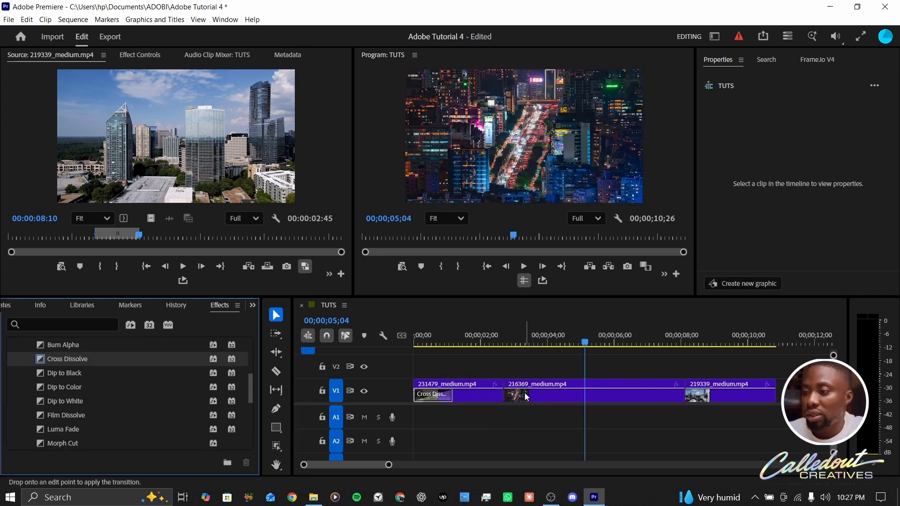
# Place a Cross Dissolve at the cut between the first and second clips and play it back to preview
pyautogui.moveTo(524, 393); pyautogui.dragTo(503, 395)
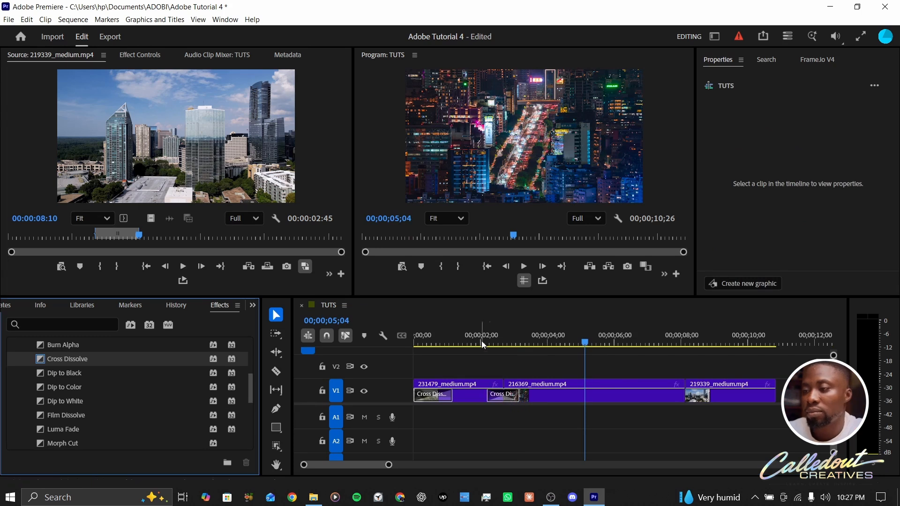
pyautogui.click(477, 335)
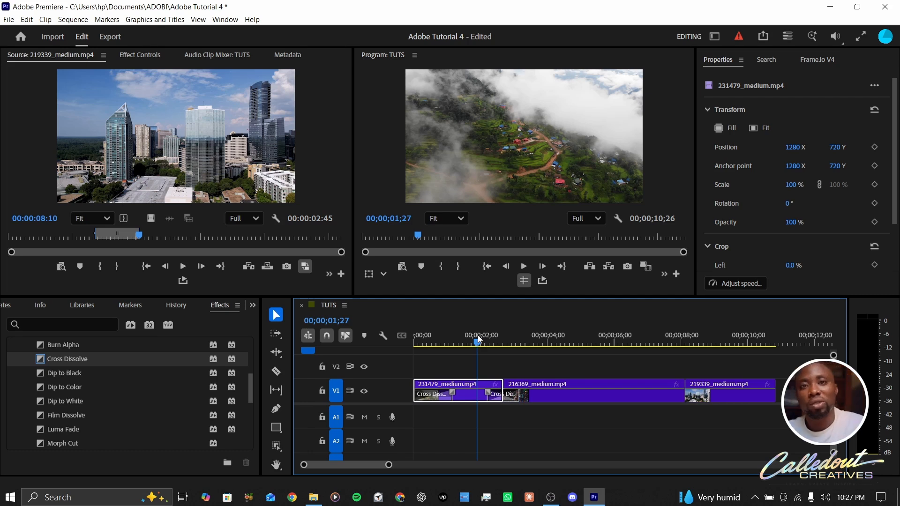
pyautogui.press('space')
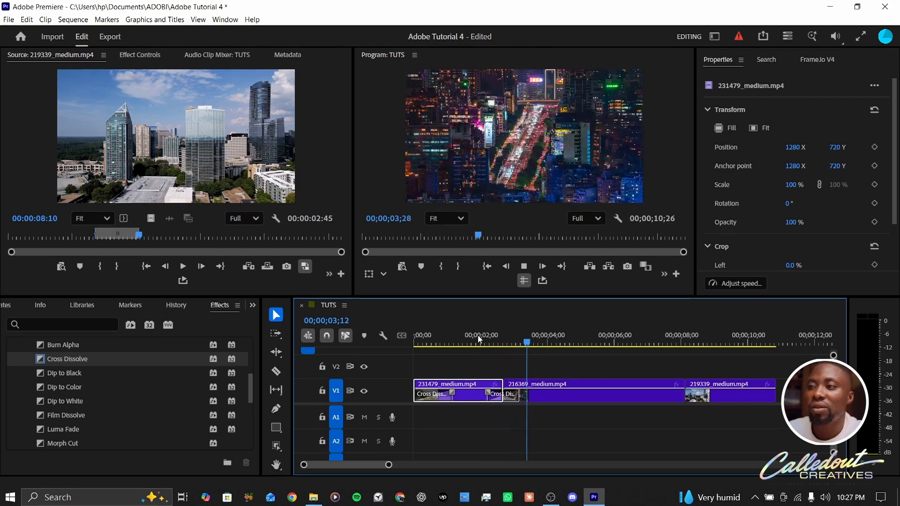
pyautogui.moveTo(515, 336); pyautogui.dragTo(496, 342)
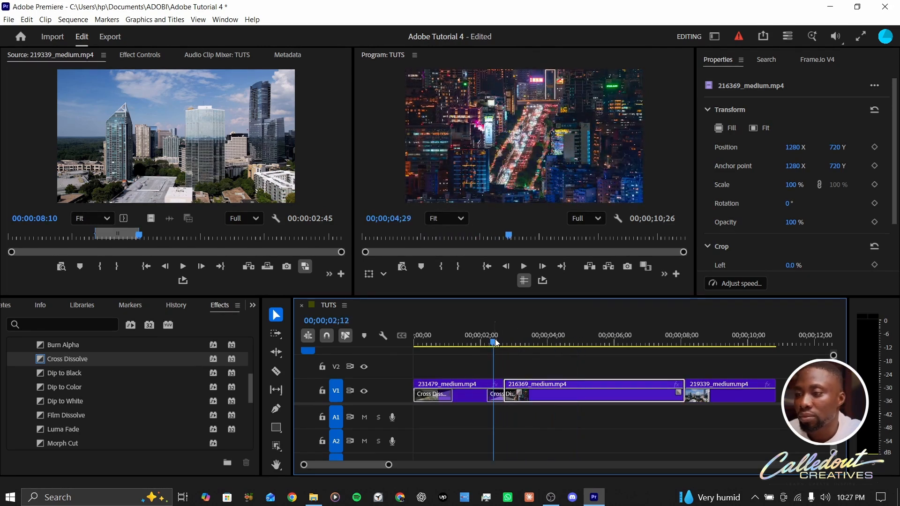
pyautogui.press('space')
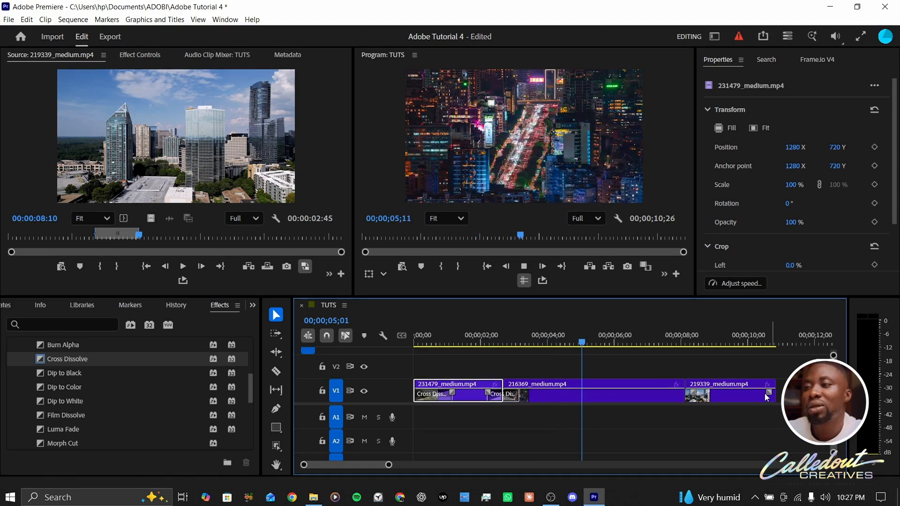
pyautogui.press('space')
# Search the effects for CROSS and apply Iris Cross at the cut between the second and third clips, then preview it
pyautogui.scroll(1, 148, 385)
pyautogui.scroll(3, 147, 384)
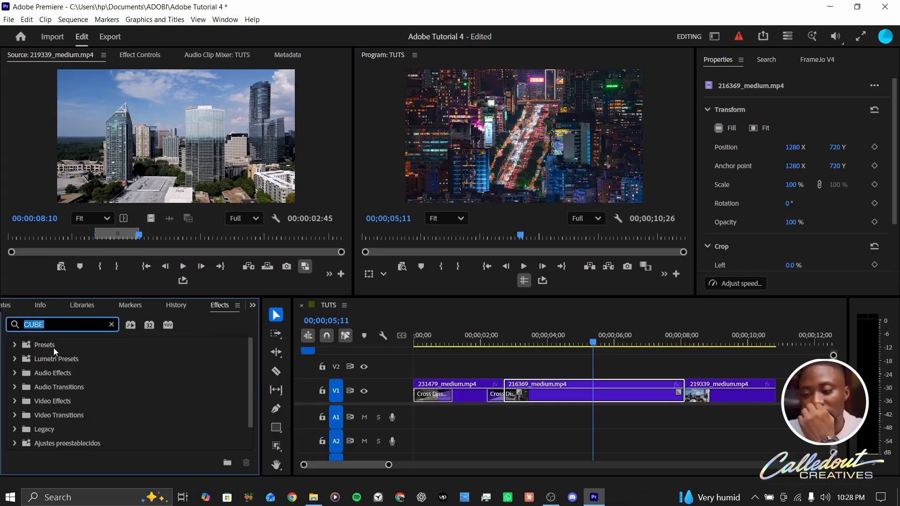
pyautogui.write('CROS')
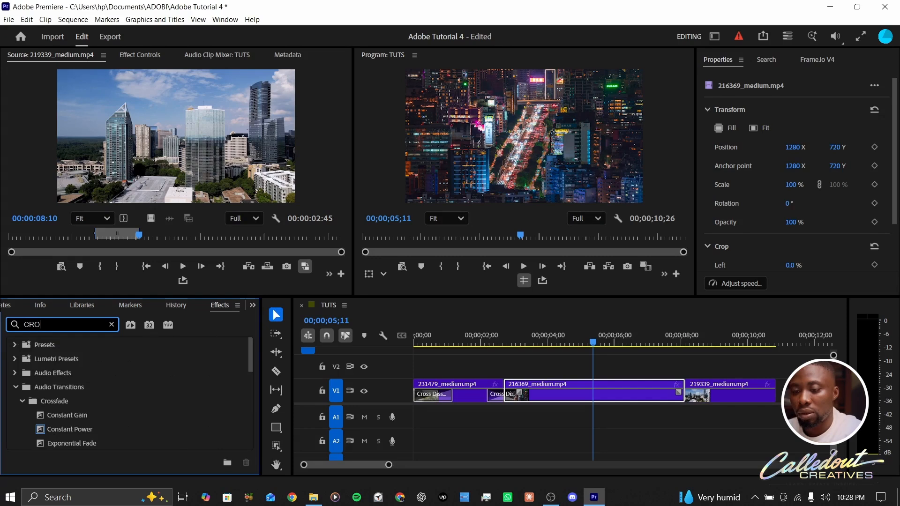
pyautogui.write('S')
pyautogui.scroll(-3, 155, 403)
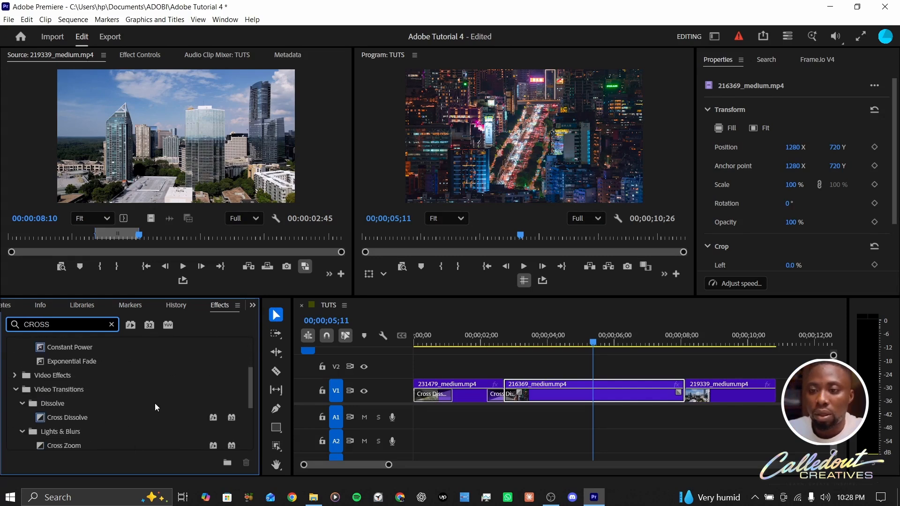
pyautogui.scroll(-2, 155, 402)
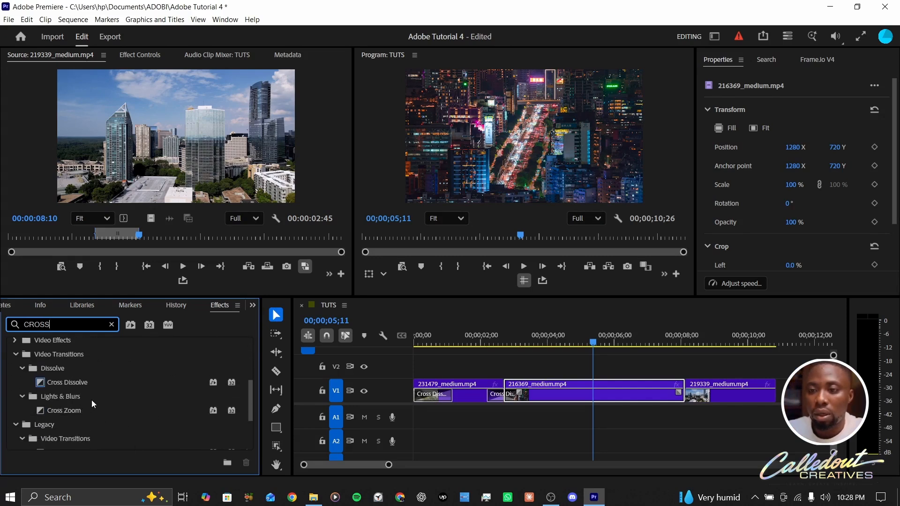
pyautogui.scroll(-4, 108, 381)
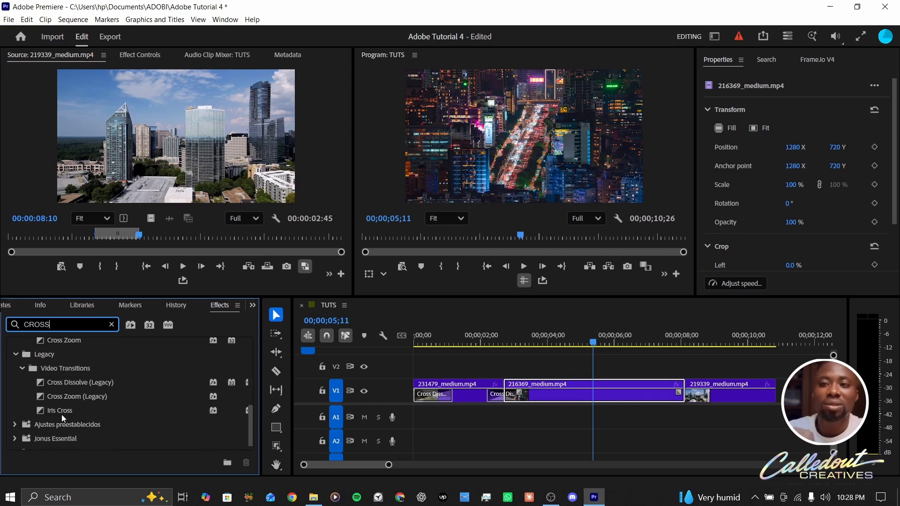
pyautogui.moveTo(57, 408); pyautogui.dragTo(693, 402)
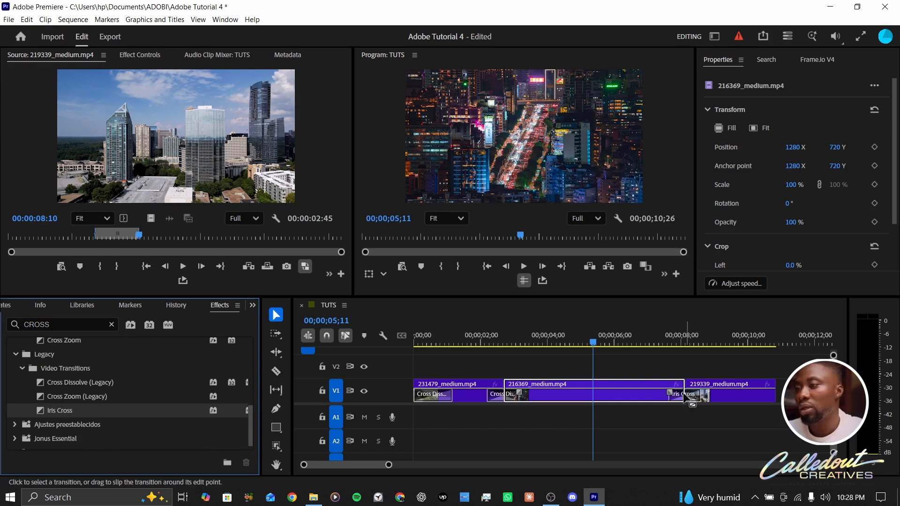
pyautogui.press('space')
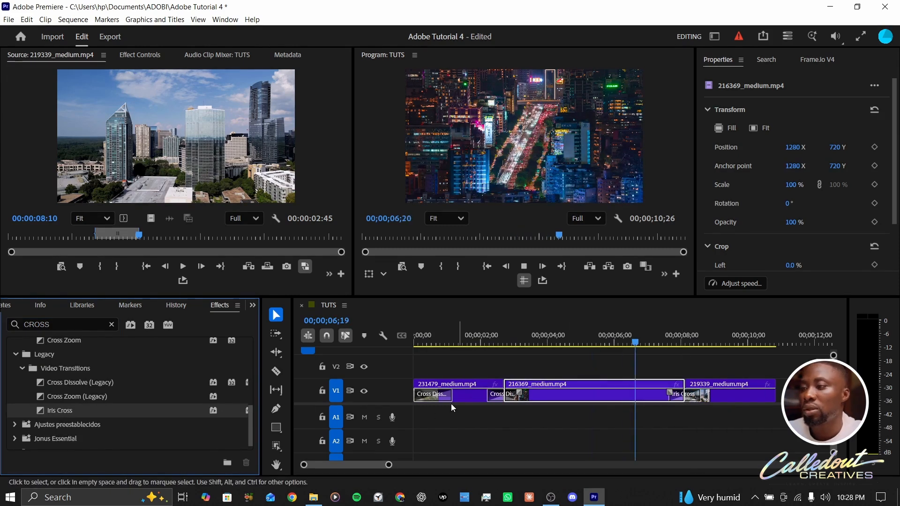
pyautogui.press('space')
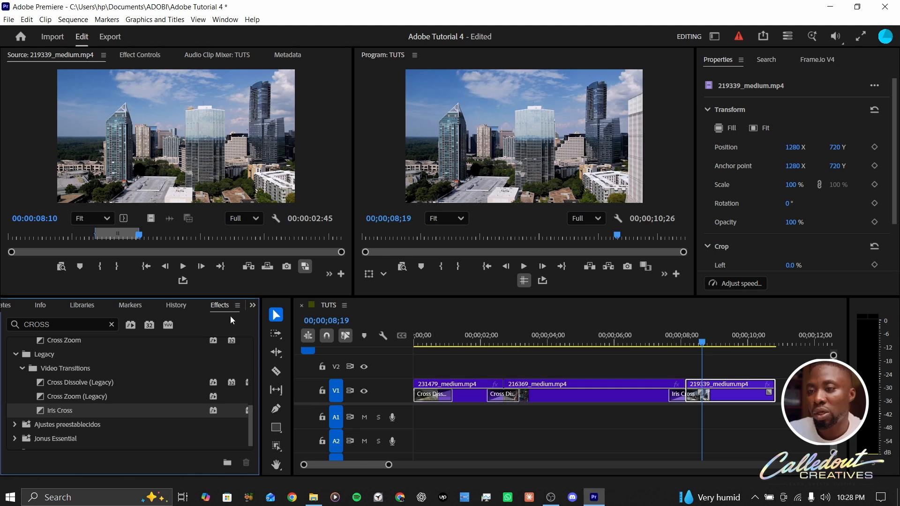
# Scrub the third clip's Position to 808 X and -89 Y, then reset its Transform properties
pyautogui.click(253, 305)
pyautogui.click(278, 323)
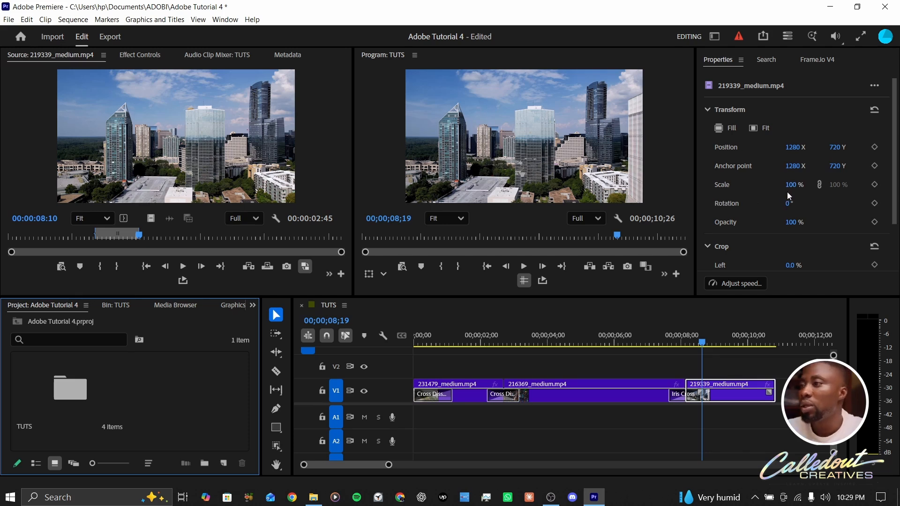
pyautogui.moveTo(795, 149); pyautogui.dragTo(573, 199)
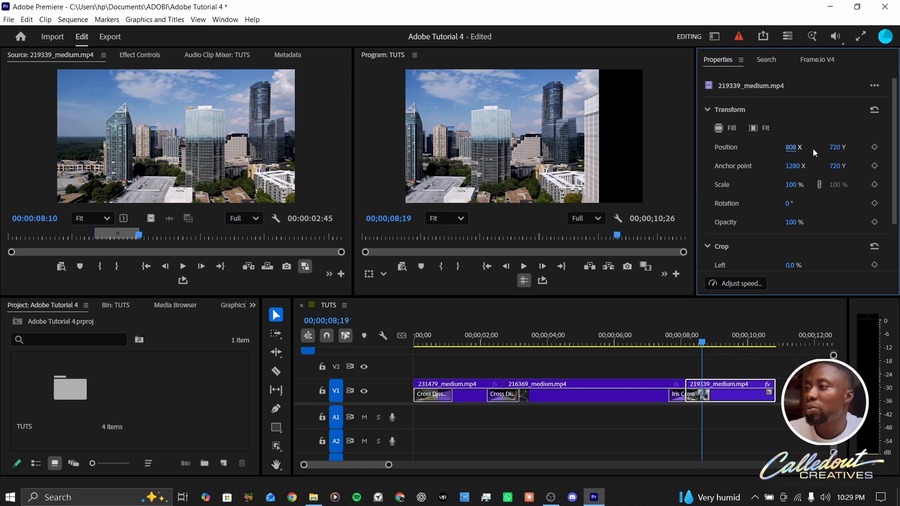
pyautogui.moveTo(834, 147); pyautogui.dragTo(474, 245)
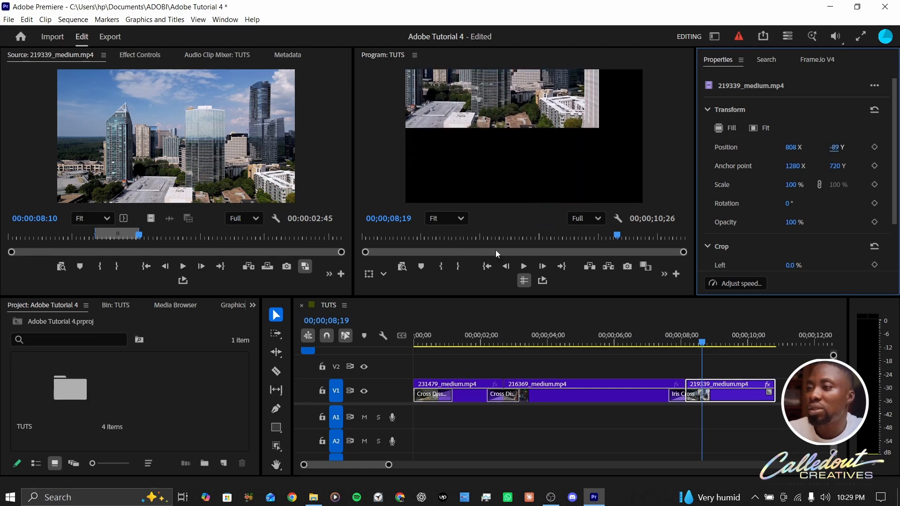
pyautogui.click(875, 111)
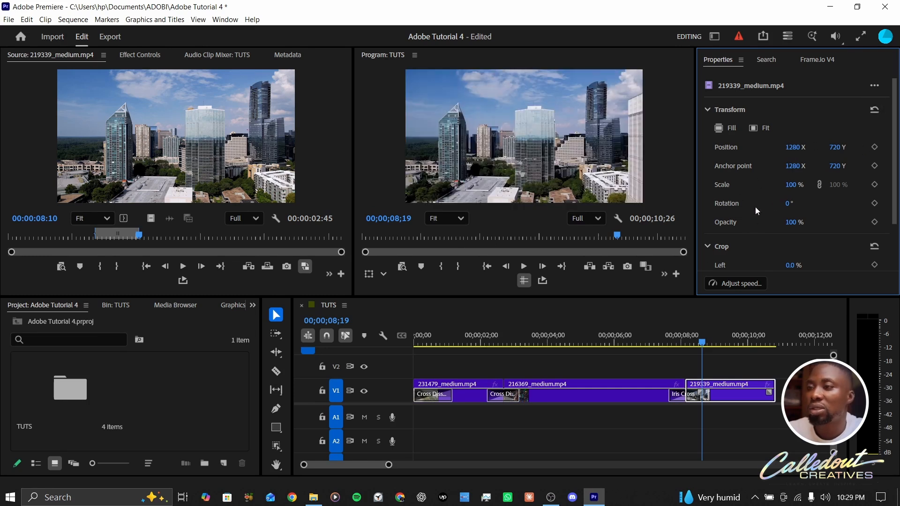
# Open Effect Controls for the first clip, scrub its Scale to 168, then reset the Scale parameter
pyautogui.click(542, 336)
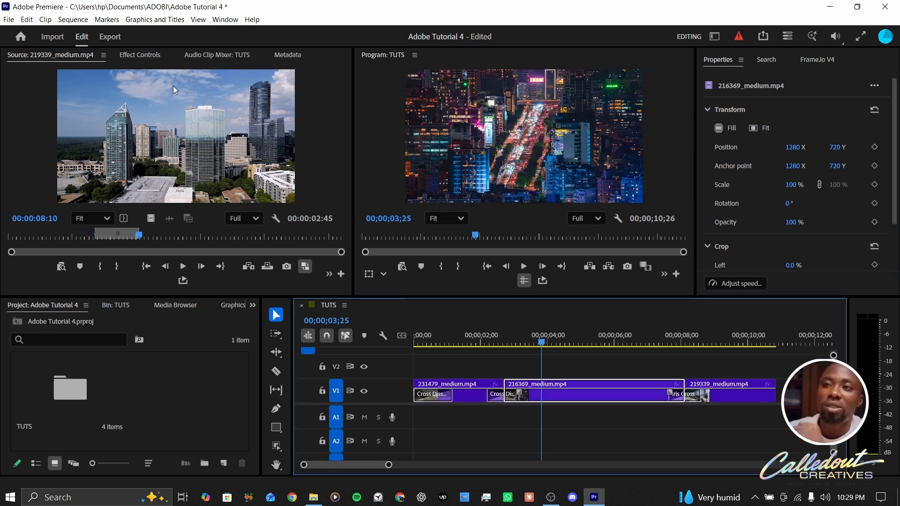
pyautogui.click(151, 55)
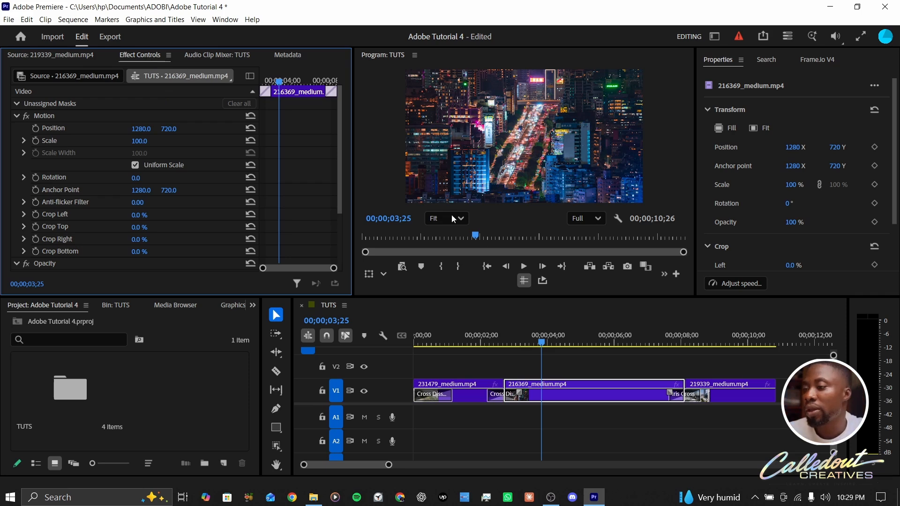
pyautogui.click(466, 389)
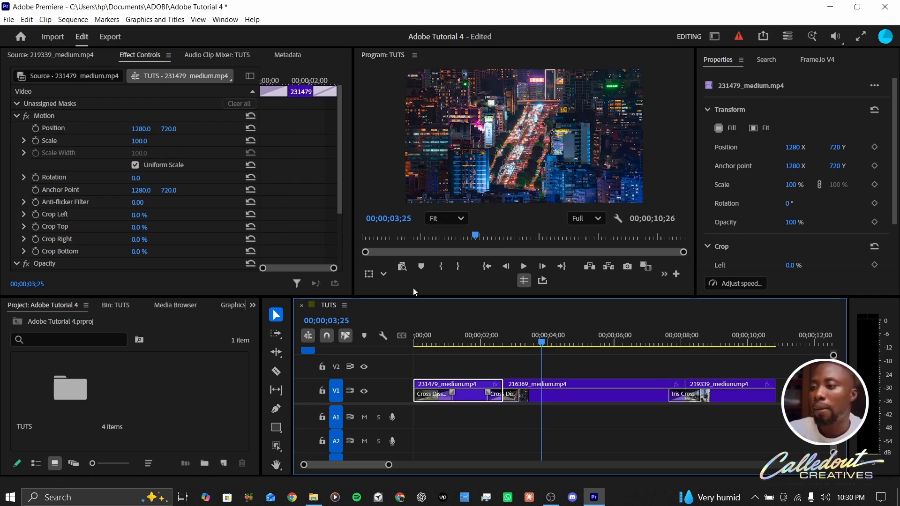
pyautogui.click(471, 338)
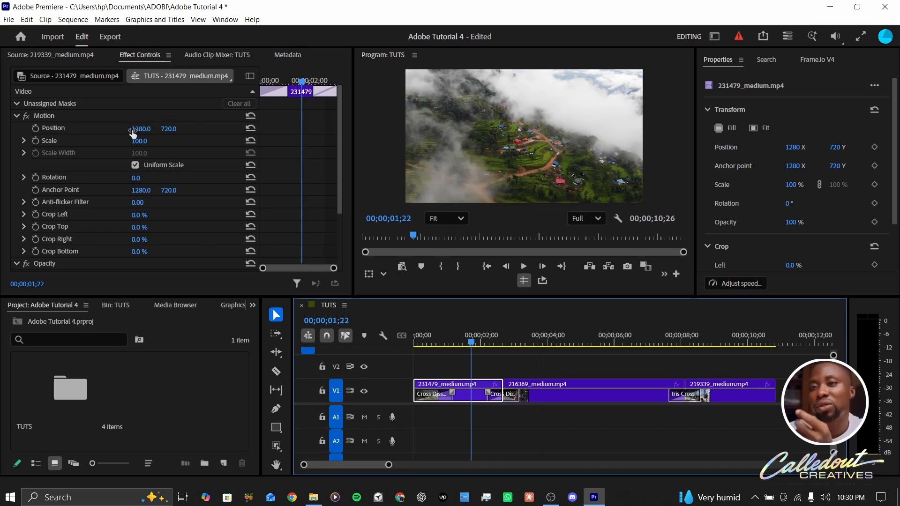
pyautogui.moveTo(138, 143); pyautogui.dragTo(190, 126)
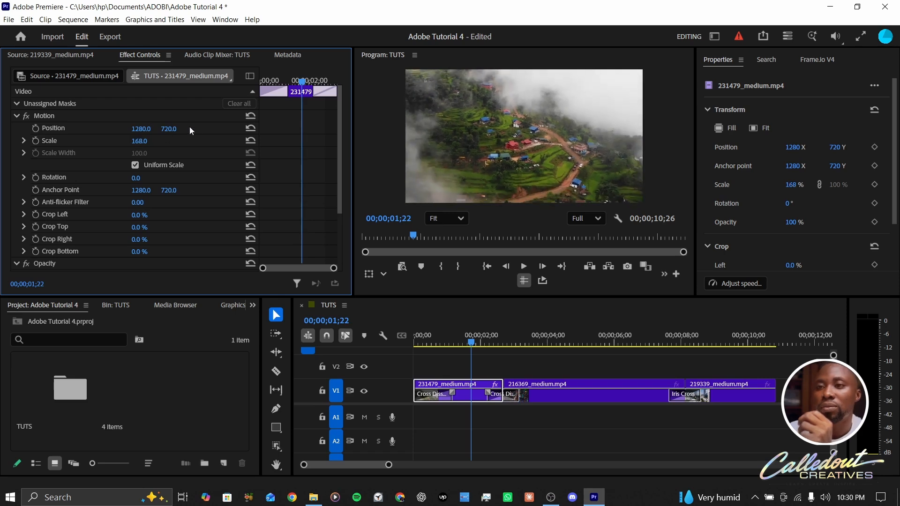
pyautogui.click(250, 141)
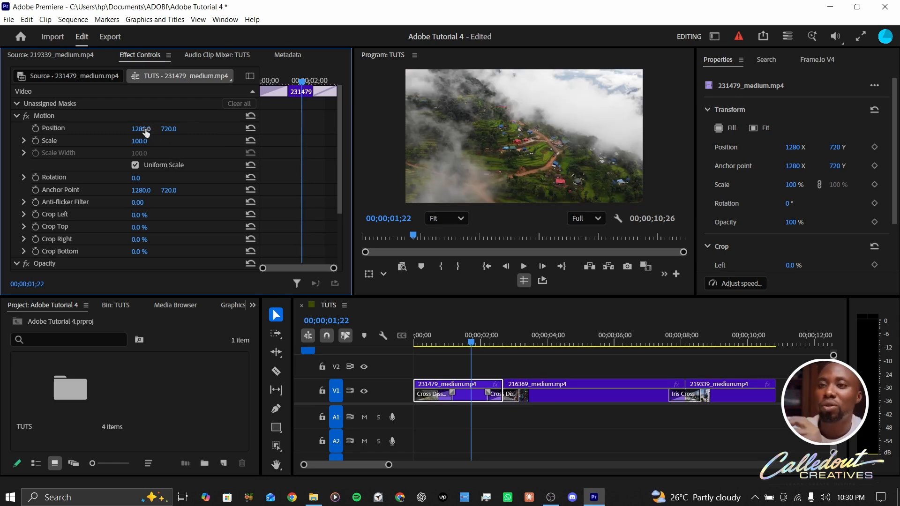
# Scrub the first clip's Rotation, reset it, and scrub its Position
pyautogui.moveTo(137, 178); pyautogui.dragTo(166, 178)
pyautogui.click(252, 178)
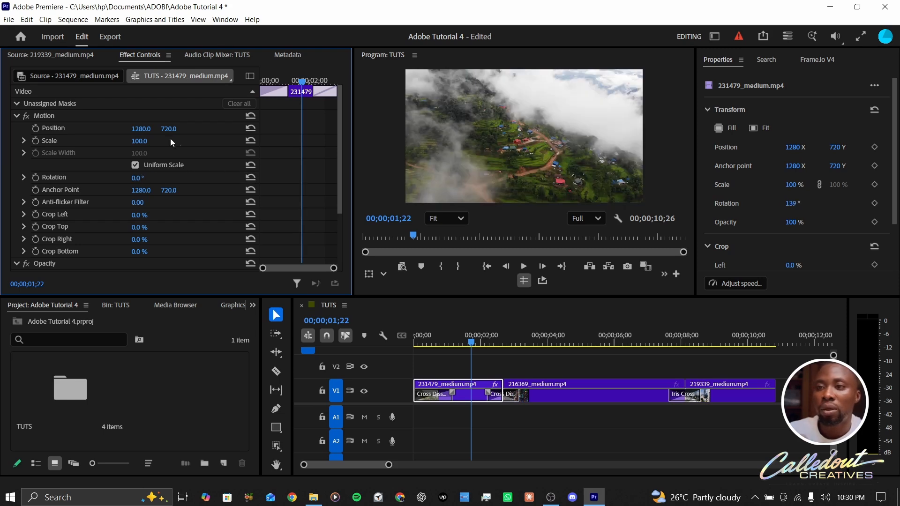
pyautogui.moveTo(141, 129); pyautogui.dragTo(281, 128)
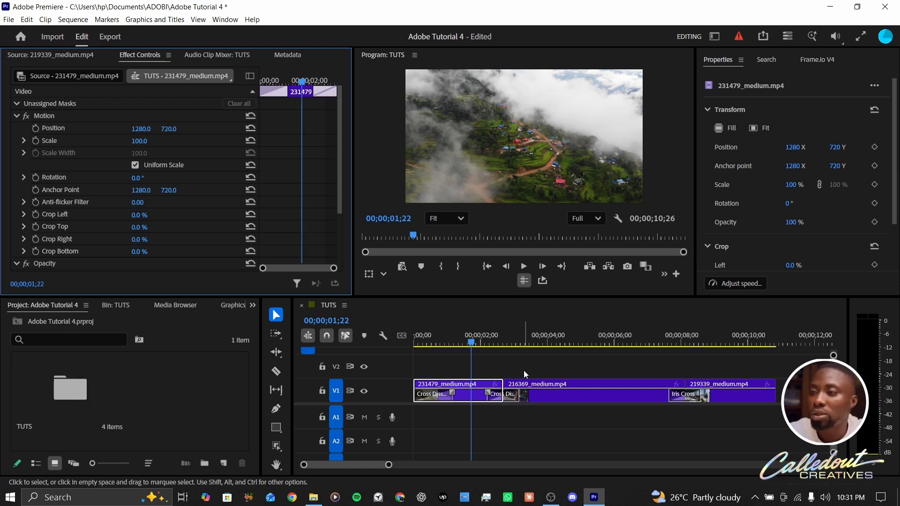
# Deselect the clips and open the export settings for the TUTS sequence
pyautogui.click(523, 370)
pyautogui.hotkey('ctrl', 'm')
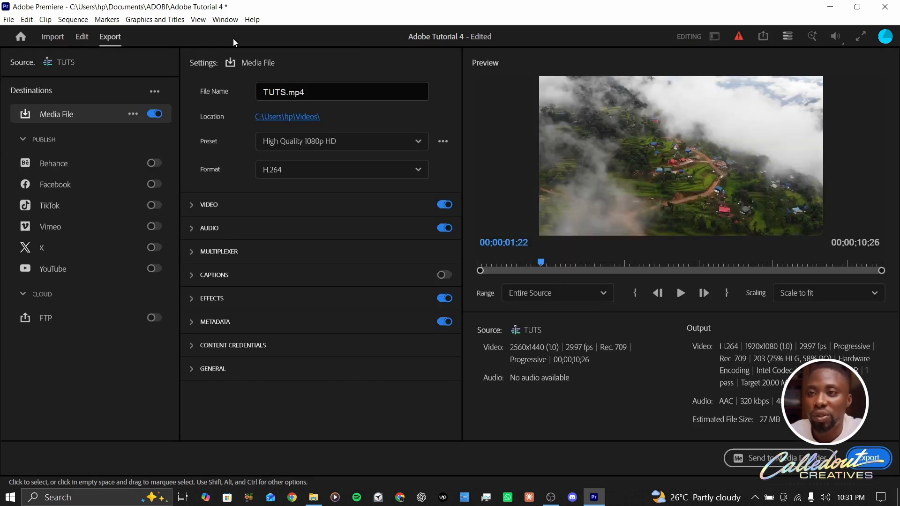
# Return to editing and reopen the export settings for the sequence through the media export command
pyautogui.click(77, 36)
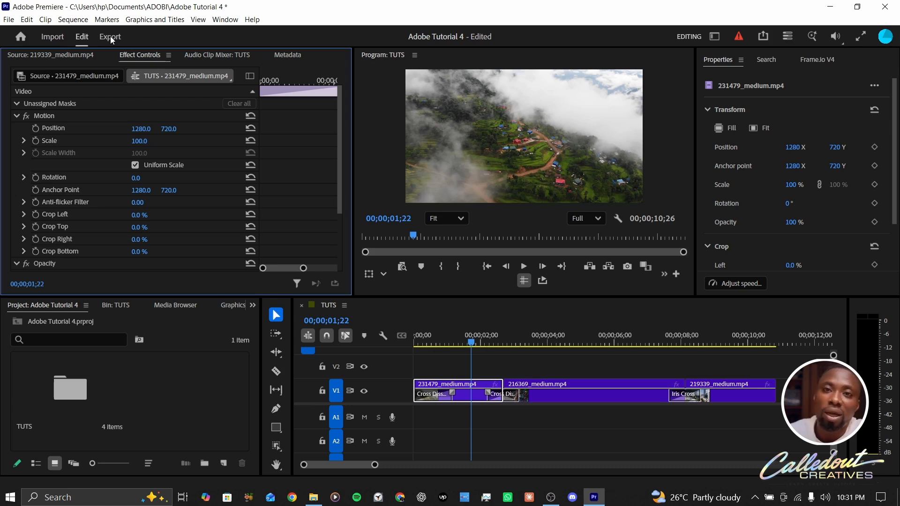
pyautogui.click(9, 19)
pyautogui.moveTo(83, 351)
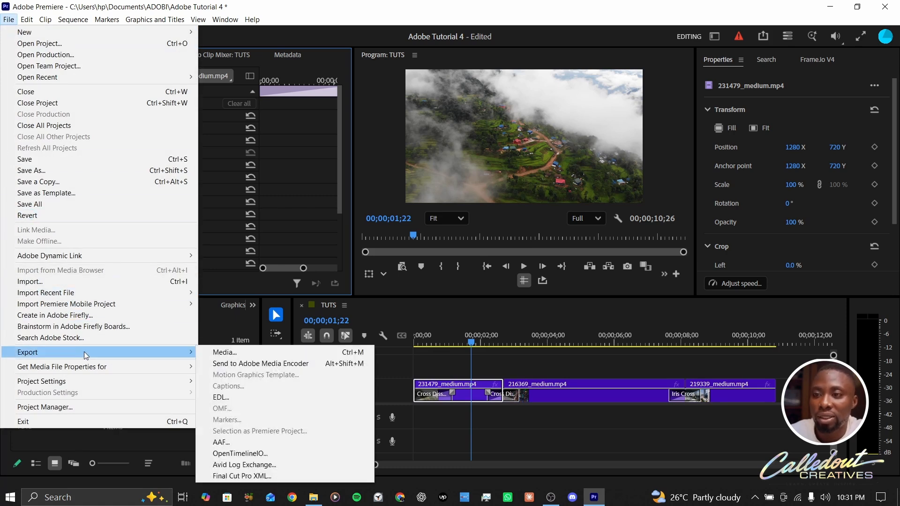
pyautogui.click(230, 355)
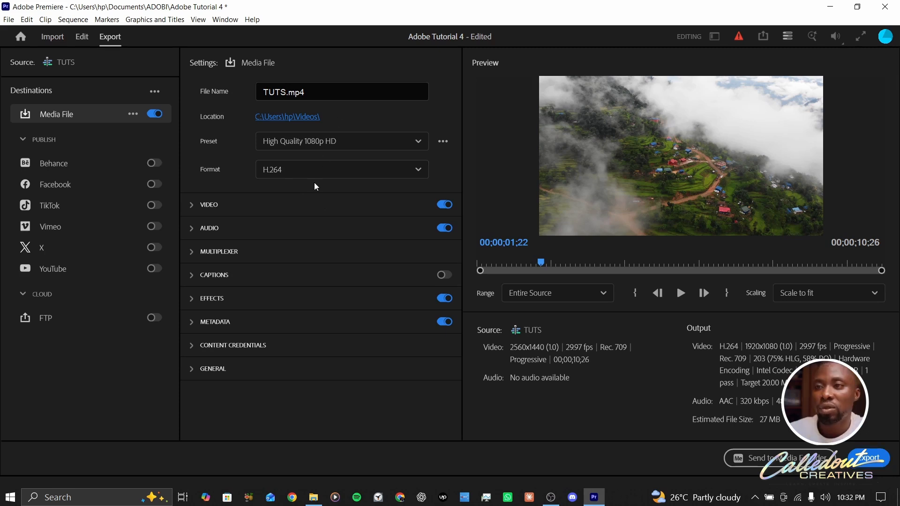
# Set the export location to a new folder named TUT EXPORT inside Videos
pyautogui.click(284, 116)
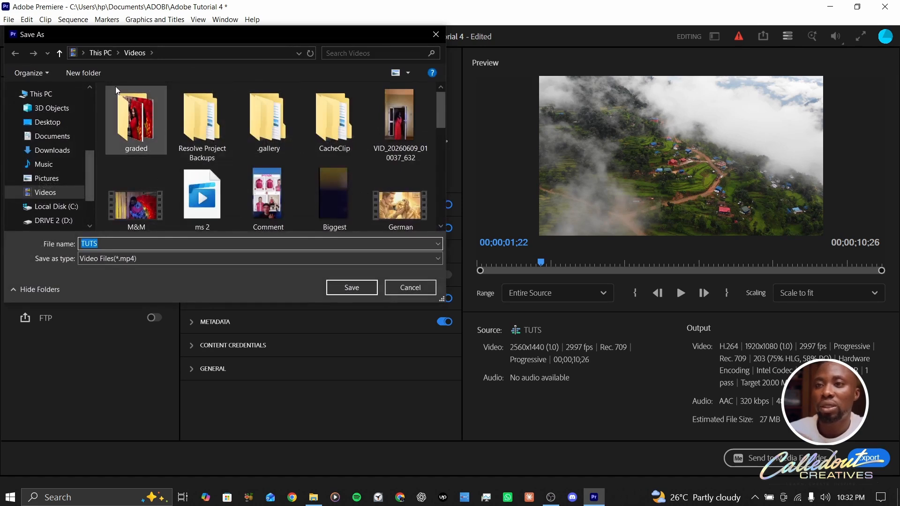
pyautogui.click(87, 75)
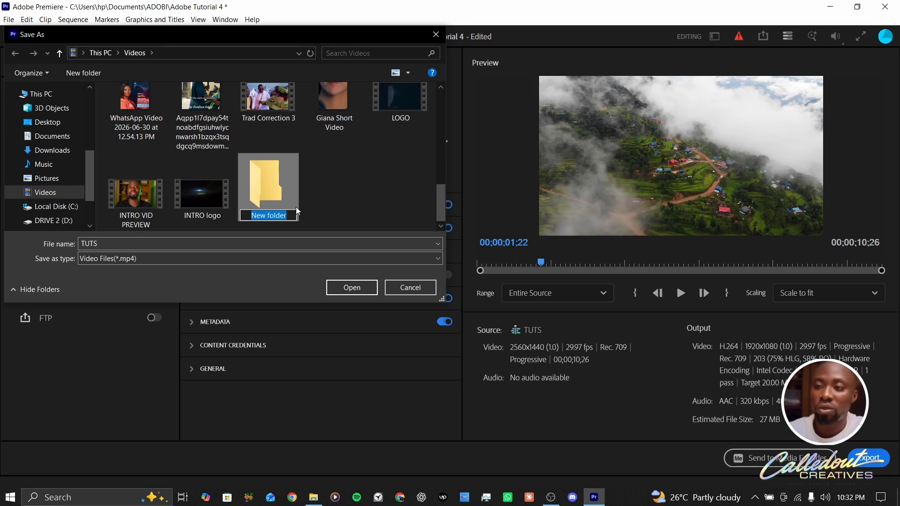
pyautogui.write('TUT EXPORT')
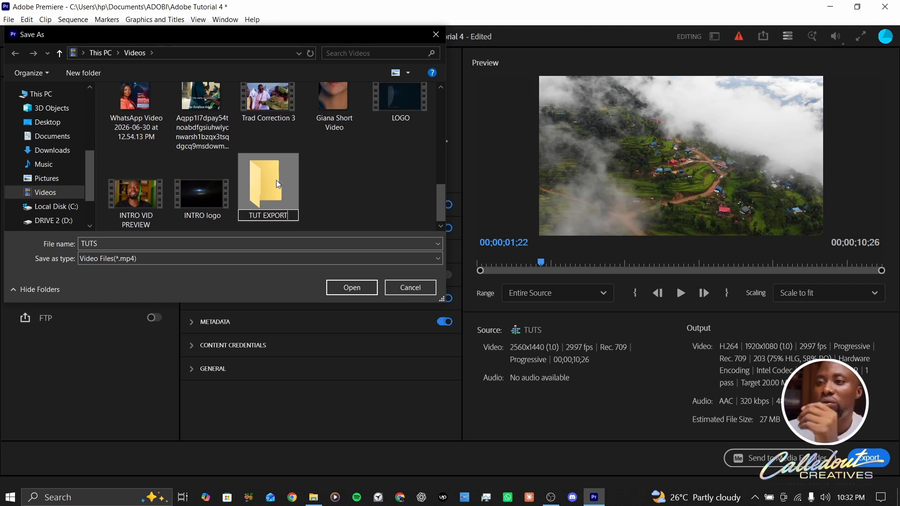
pyautogui.doubleClick(294, 183)
pyautogui.click(351, 287)
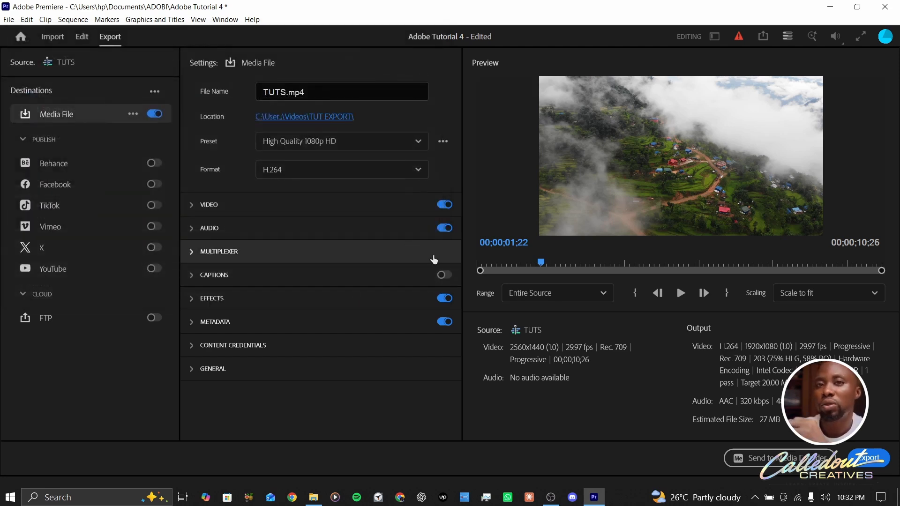
# Try the Match Source - Adaptive Medium Bitrate preset, keep High Quality 1080p HD, and export the sequence
pyautogui.click(361, 145)
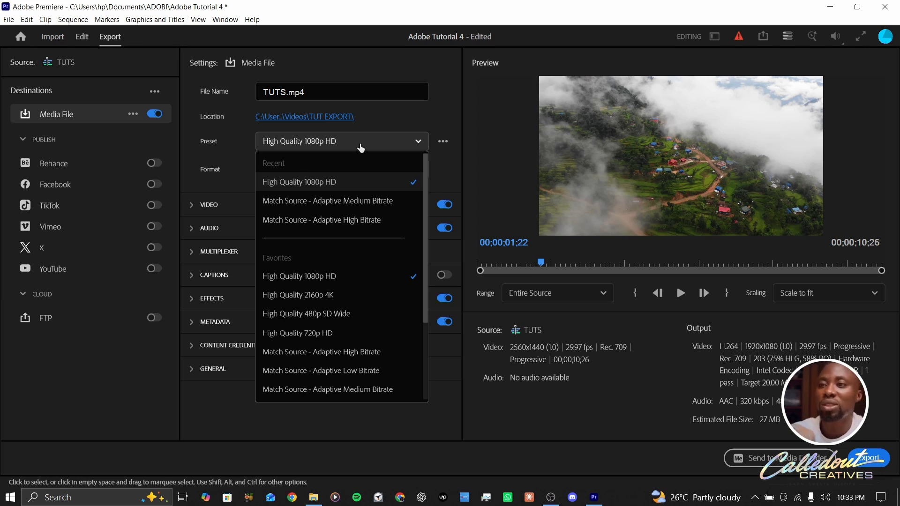
pyautogui.click(333, 181)
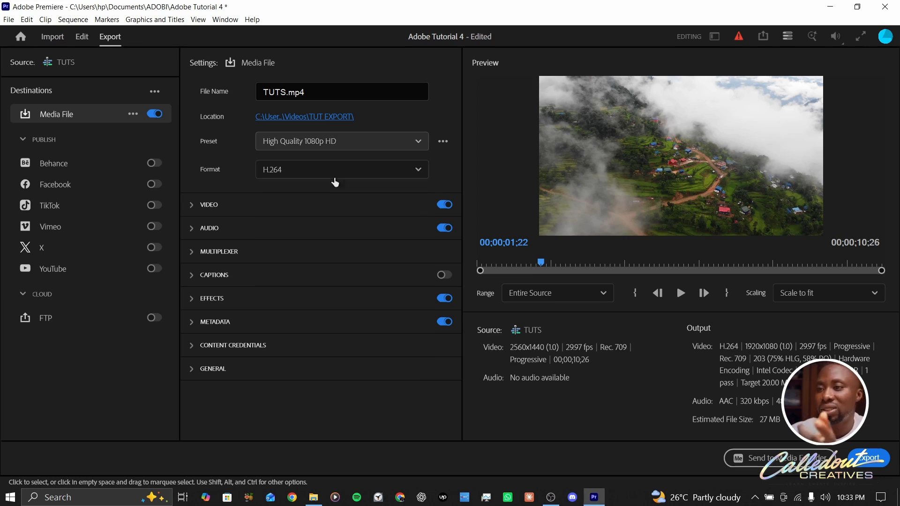
pyautogui.click(361, 149)
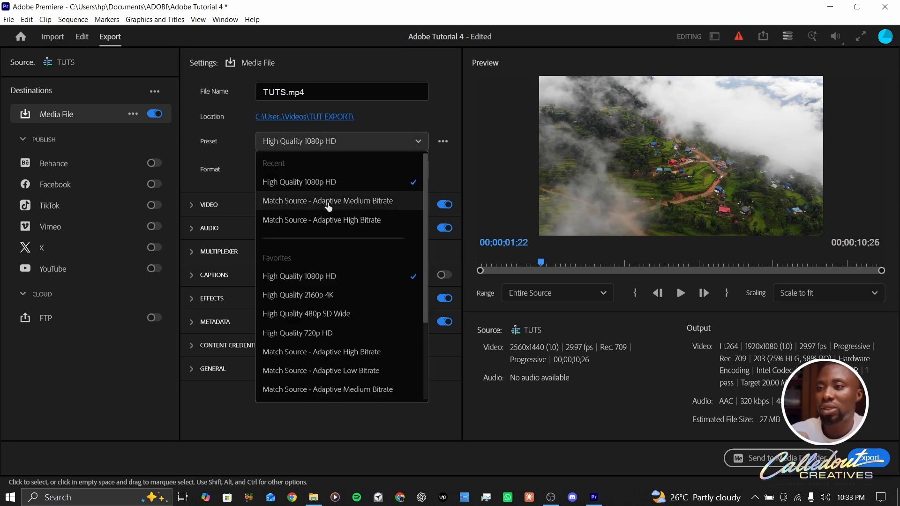
pyautogui.click(328, 201)
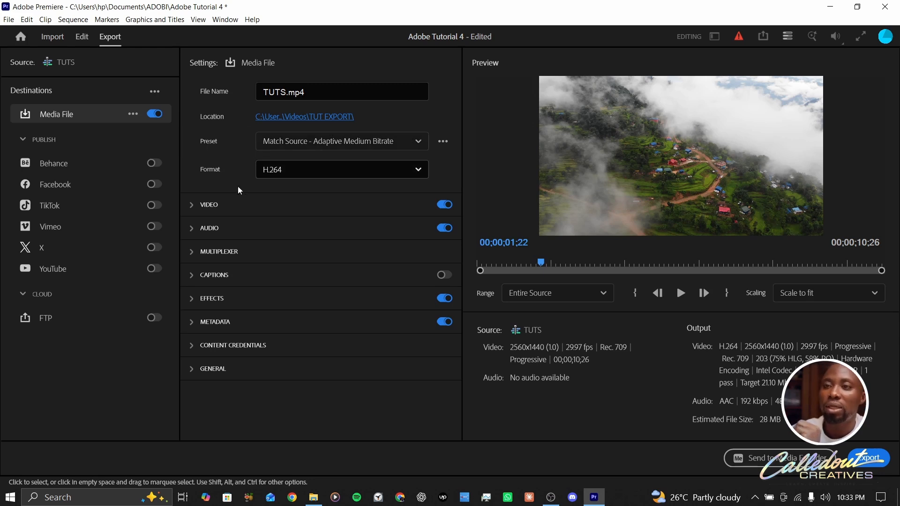
pyautogui.click(313, 177)
pyautogui.click(307, 422)
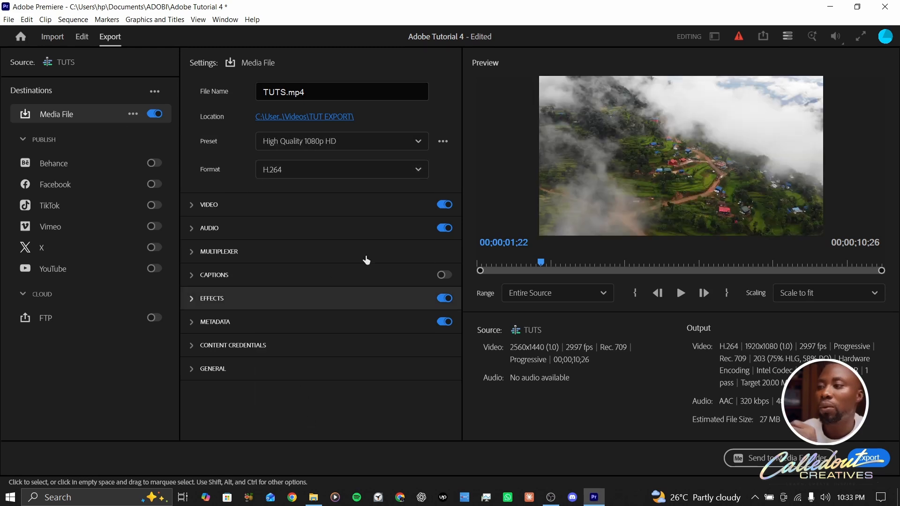
pyautogui.click(877, 464)
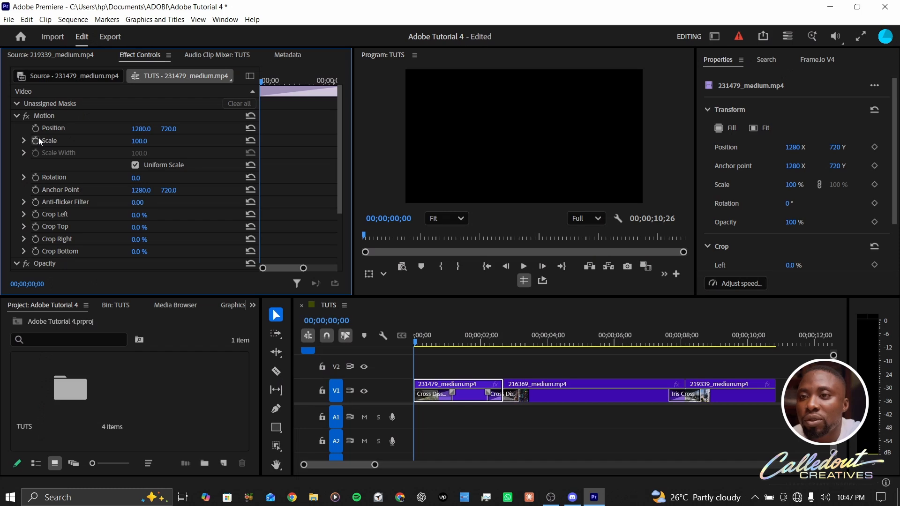
# Keyframe the first clip's Scale at the sequence start and set a 172 Scale keyframe at 00;00;02;20
pyautogui.click(37, 140)
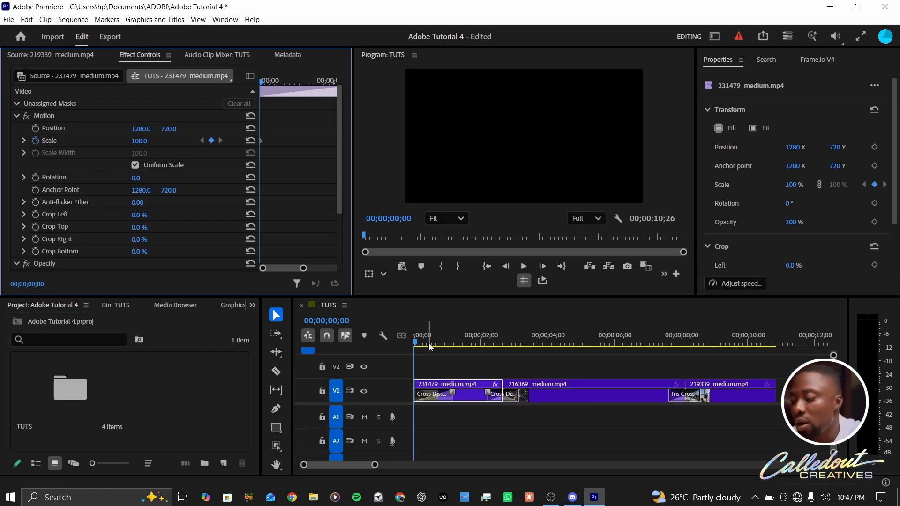
pyautogui.press('Down')
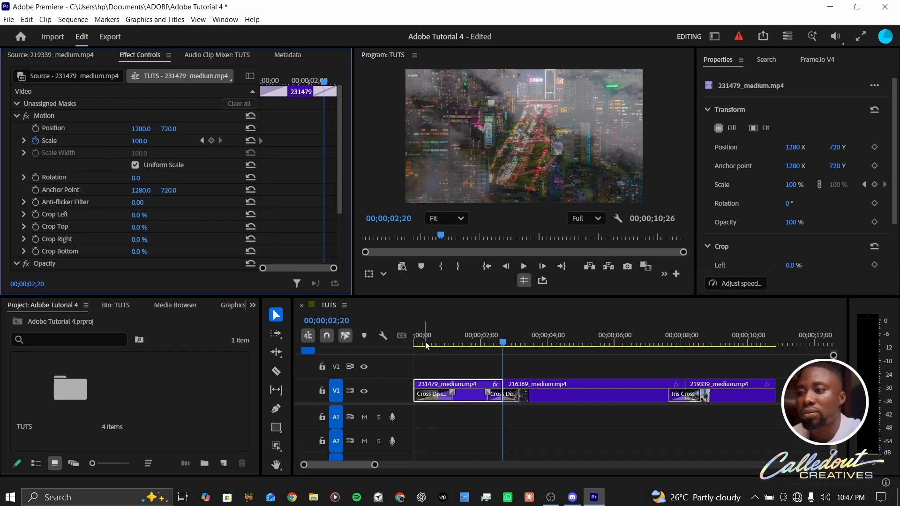
pyautogui.click(211, 140)
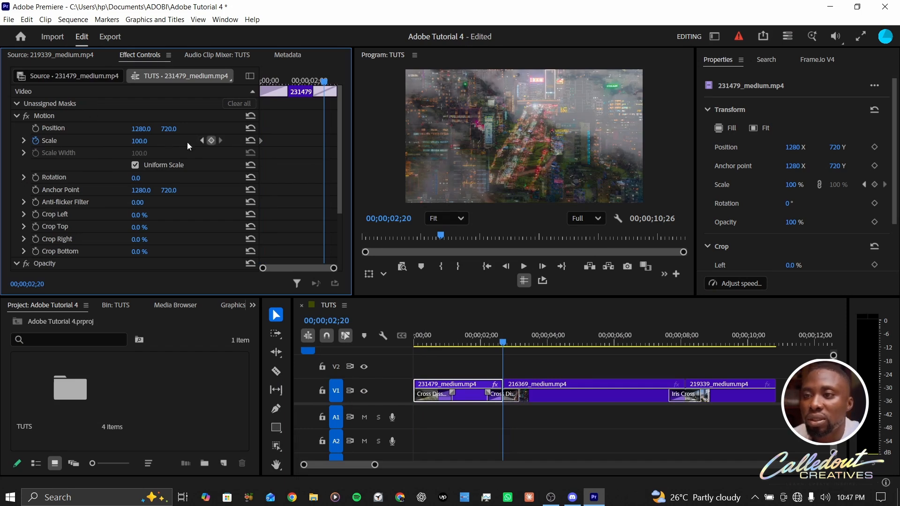
pyautogui.click(139, 140)
pyautogui.write('150')
pyautogui.press('Return')
pyautogui.moveTo(139, 140); pyautogui.dragTo(150, 141)
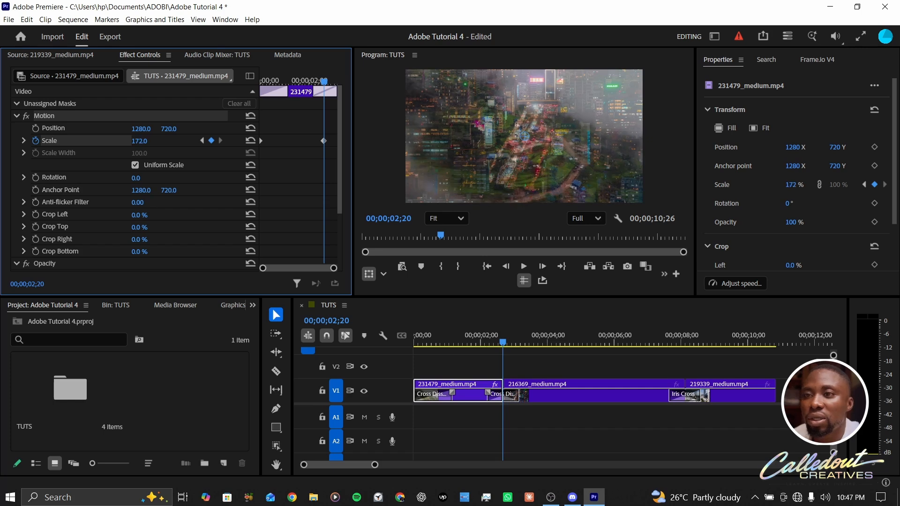
# Play the sequence from the start to preview the scale animation
pyautogui.moveTo(429, 339); pyautogui.dragTo(376, 347)
pyautogui.press('space')
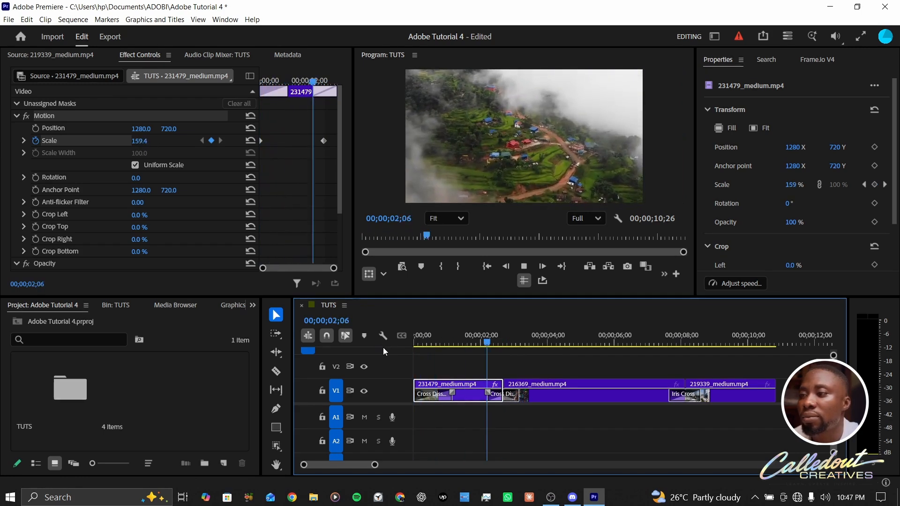
pyautogui.press('space')
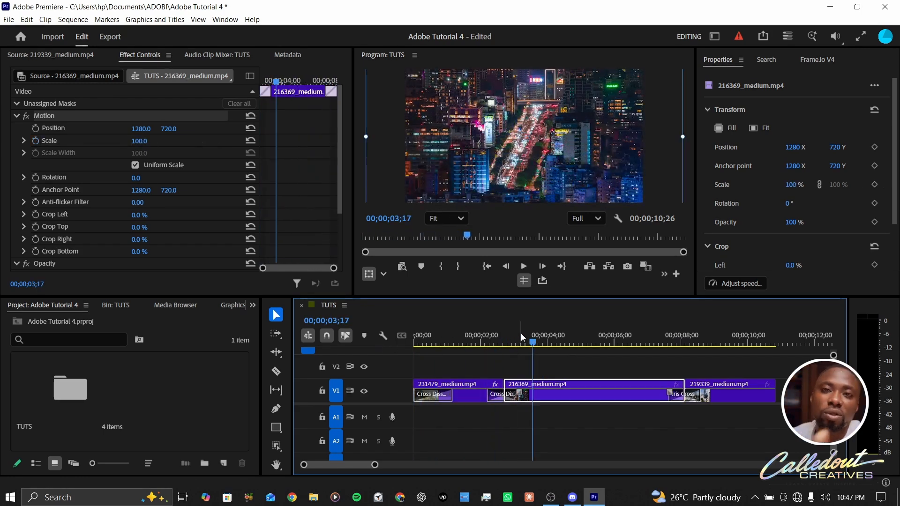